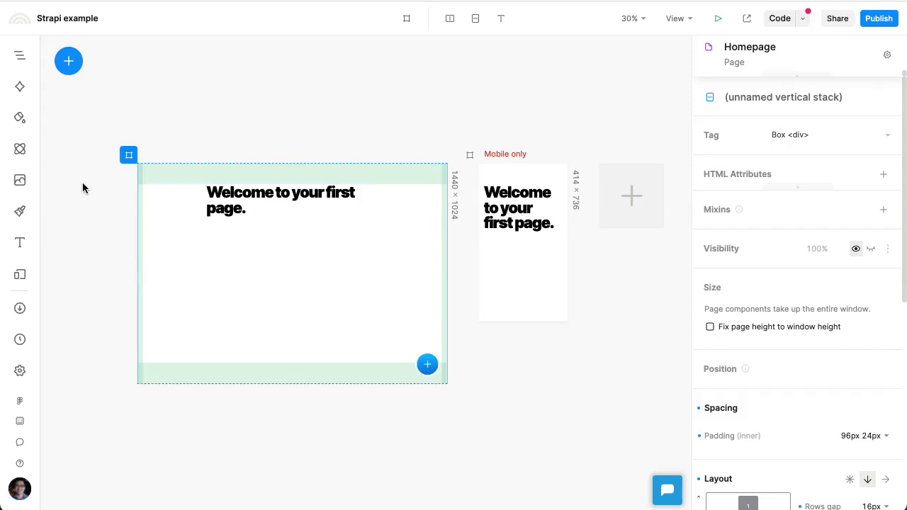
- Search the component packages catalogue for 'strapi' from the insert menu
{"action": "left_click", "coordinate": [68, 65]}
{"action": "scroll", "coordinate": [106, 170], "scroll_direction": "down", "scroll_amount": 3}
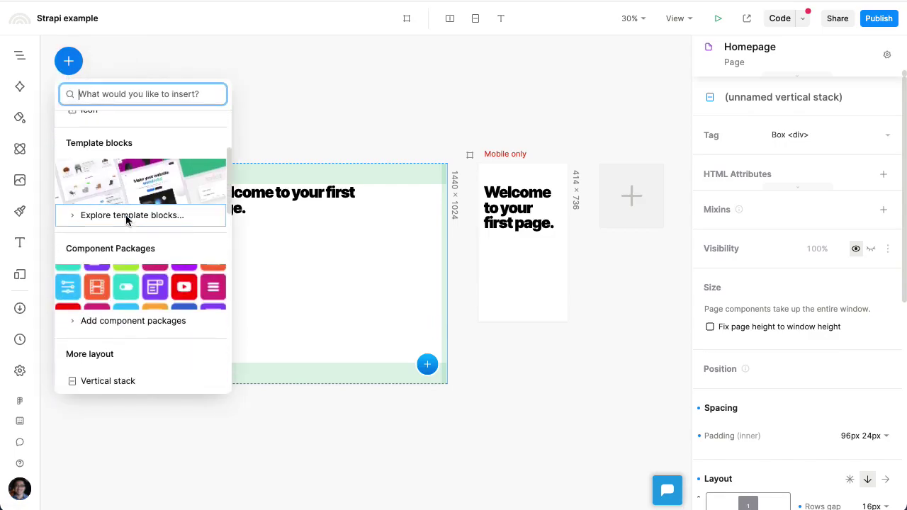
{"action": "left_click", "coordinate": [141, 270]}
{"action": "type", "text": "strapi"}
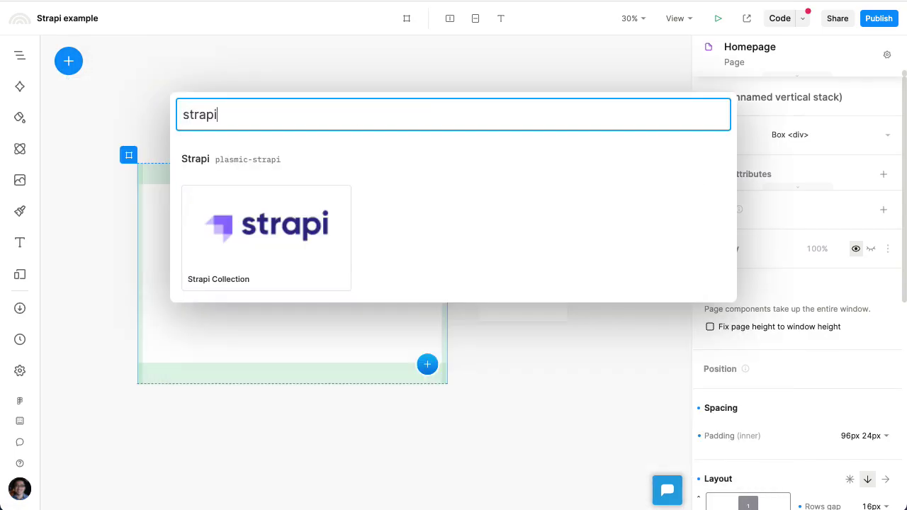
{"action": "left_click", "coordinate": [226, 263]}
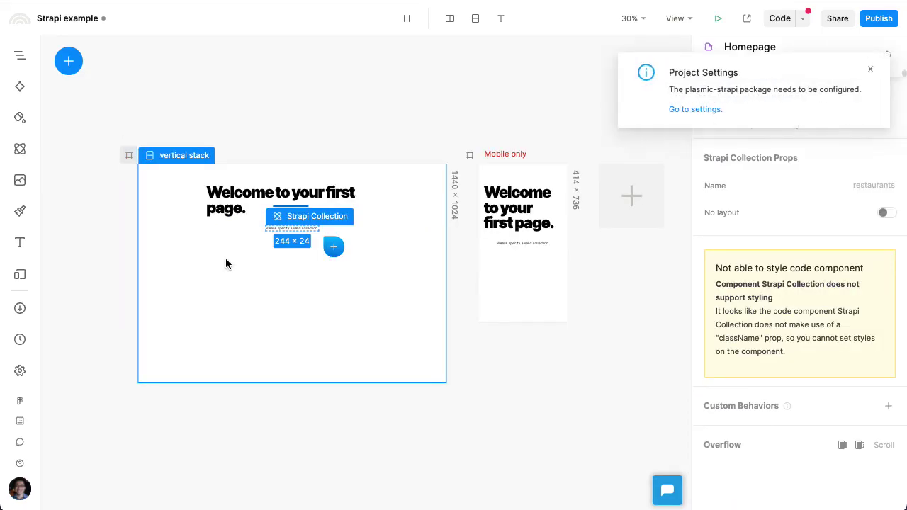
{"action": "left_click", "coordinate": [691, 110]}
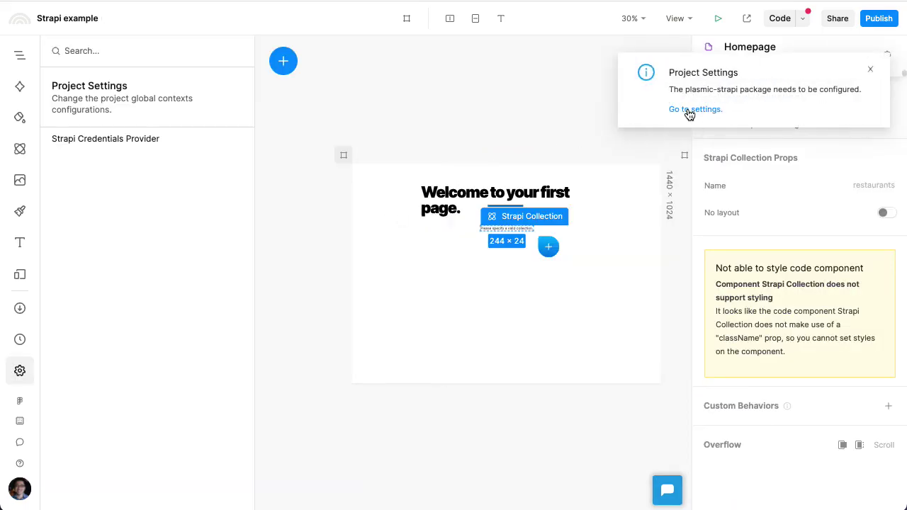
{"action": "left_click", "coordinate": [186, 141]}
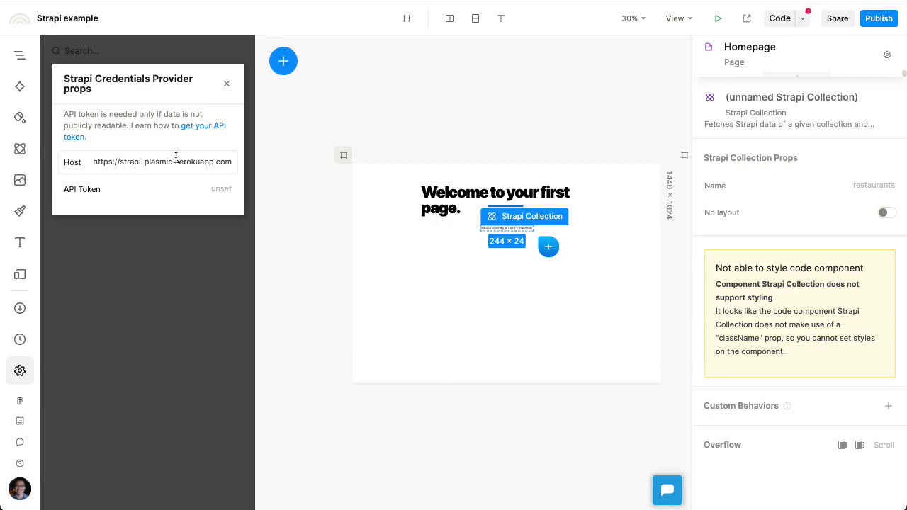
{"action": "left_click", "coordinate": [19, 371]}
- Set the Strapi Collection's Name prop to 'restaurants'
{"action": "scroll", "coordinate": [265, 241], "scroll_direction": "up", "scroll_amount": 5}
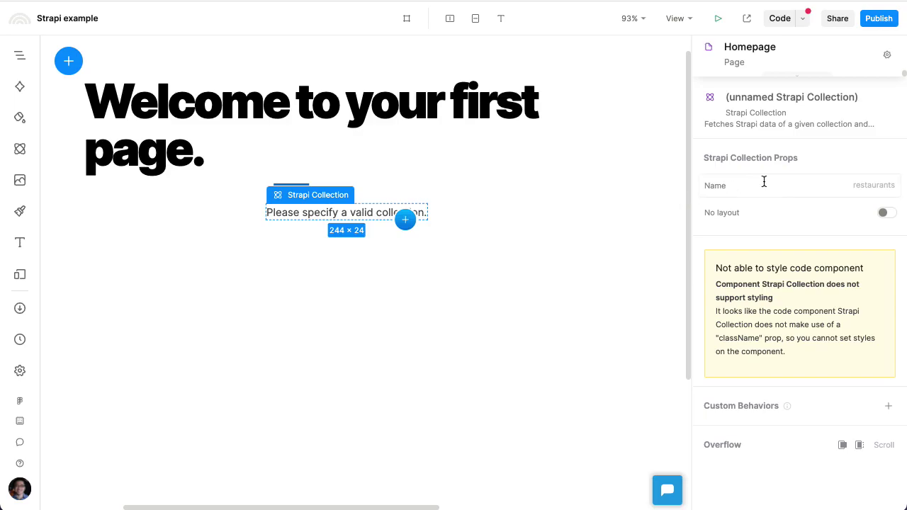
{"action": "left_click", "coordinate": [806, 186]}
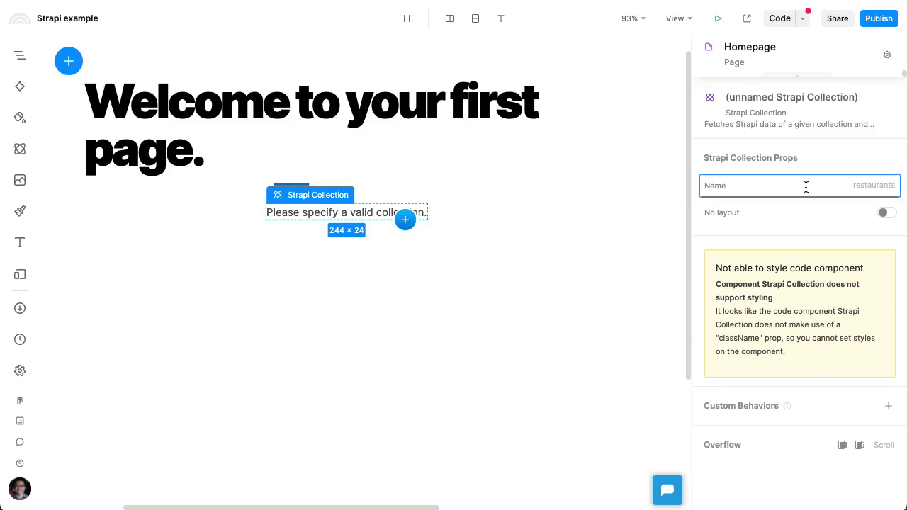
{"action": "type", "text": "restaurants"}
{"action": "key", "text": "Return"}
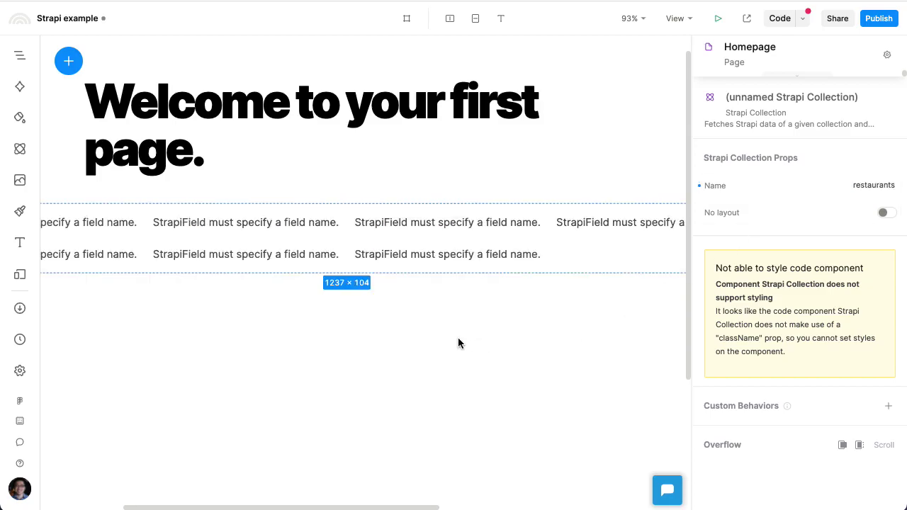
{"action": "scroll", "coordinate": [436, 343], "scroll_direction": "left", "scroll_amount": 5}
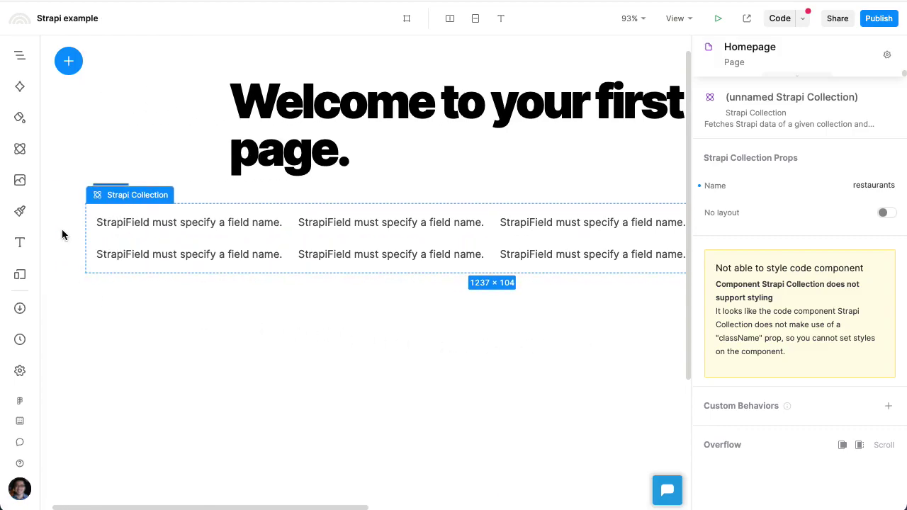
- Set the first Strapi Field's Field to 'name' so restaurant names appear
{"action": "left_click", "coordinate": [121, 225]}
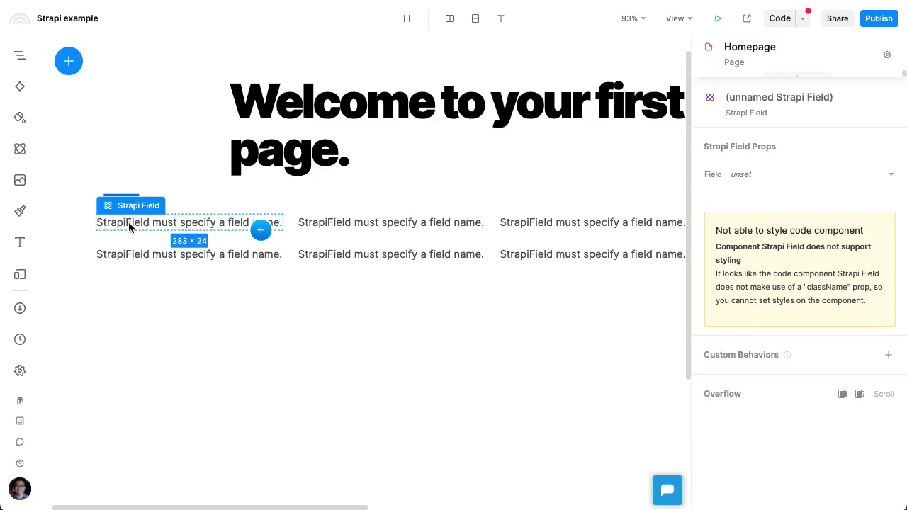
{"action": "left_click", "coordinate": [761, 175]}
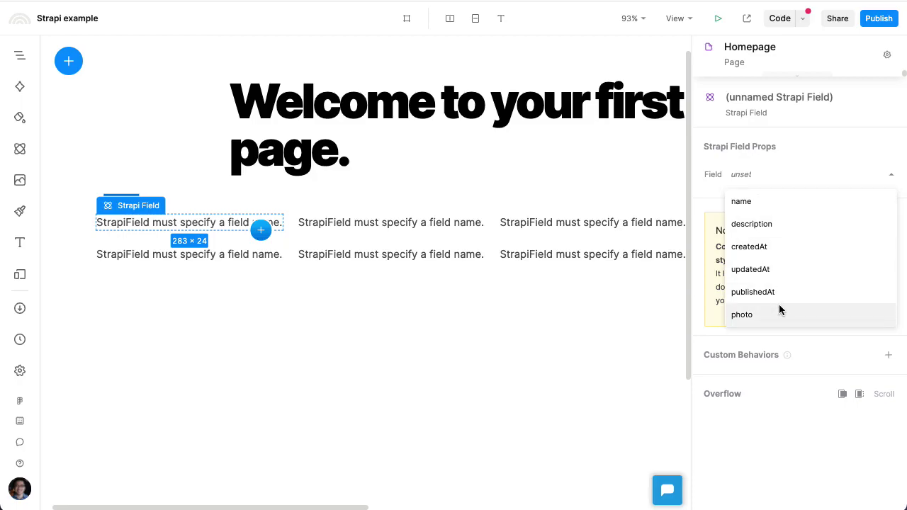
{"action": "left_click", "coordinate": [787, 202]}
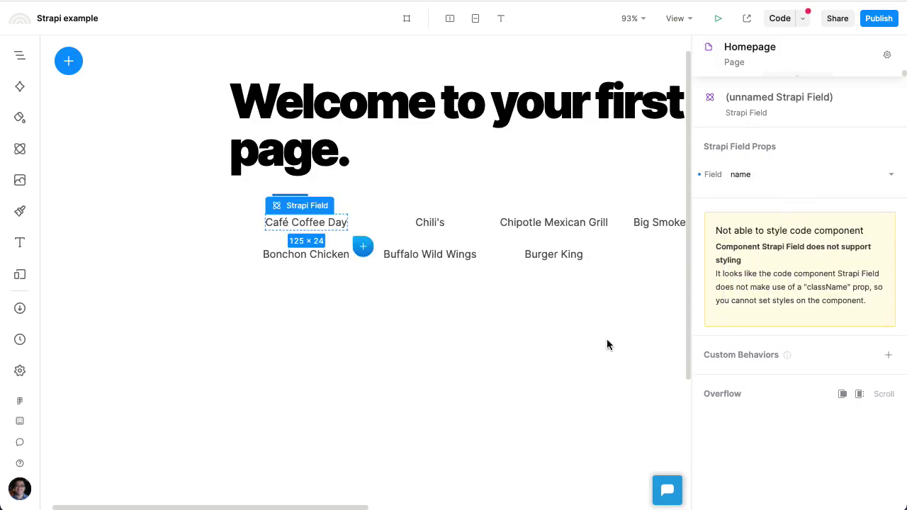
{"action": "left_click_drag", "start_coordinate": [607, 339], "coordinate": [510, 270]}
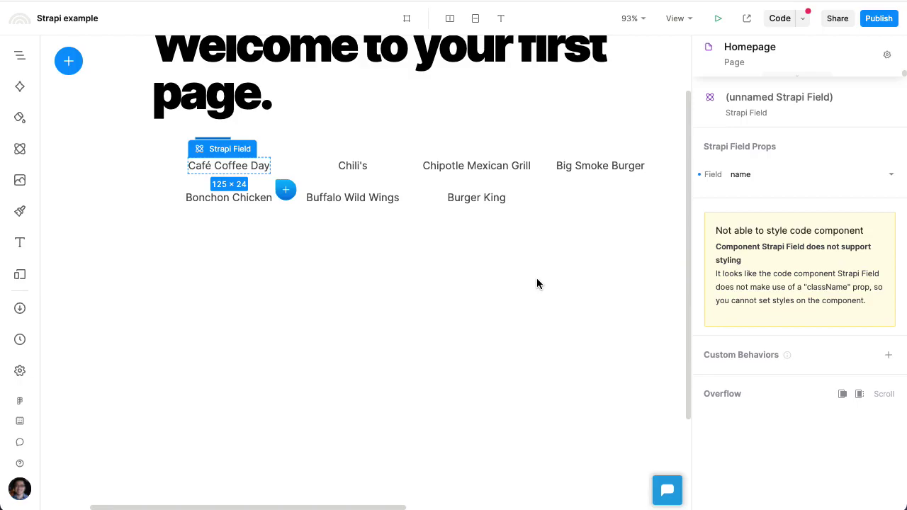
- Set the copied Strapi Field's Field to 'description'
{"action": "left_click", "coordinate": [771, 181]}
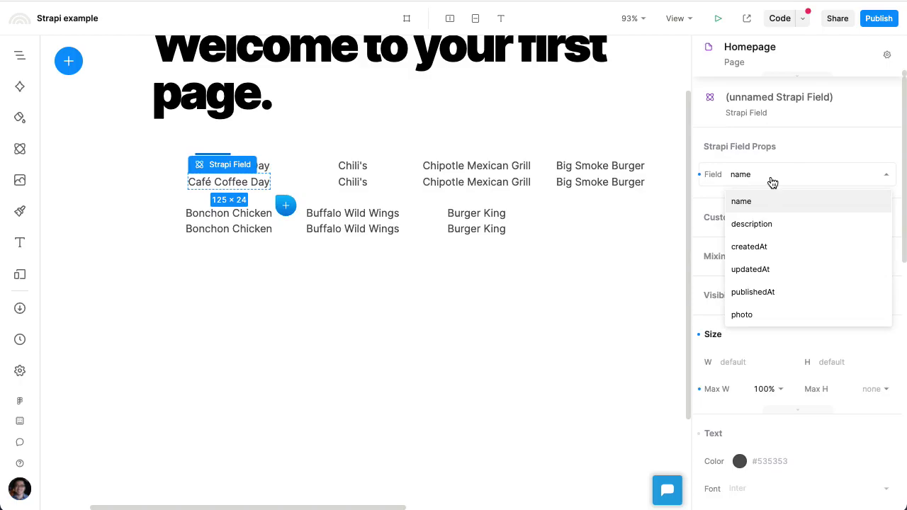
{"action": "left_click", "coordinate": [764, 225]}
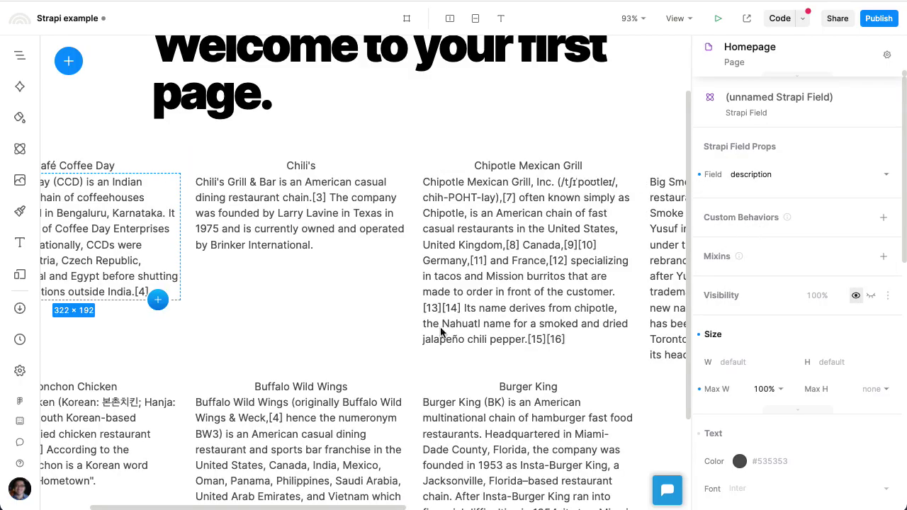
{"action": "scroll", "coordinate": [425, 334], "scroll_direction": "left", "scroll_amount": 3}
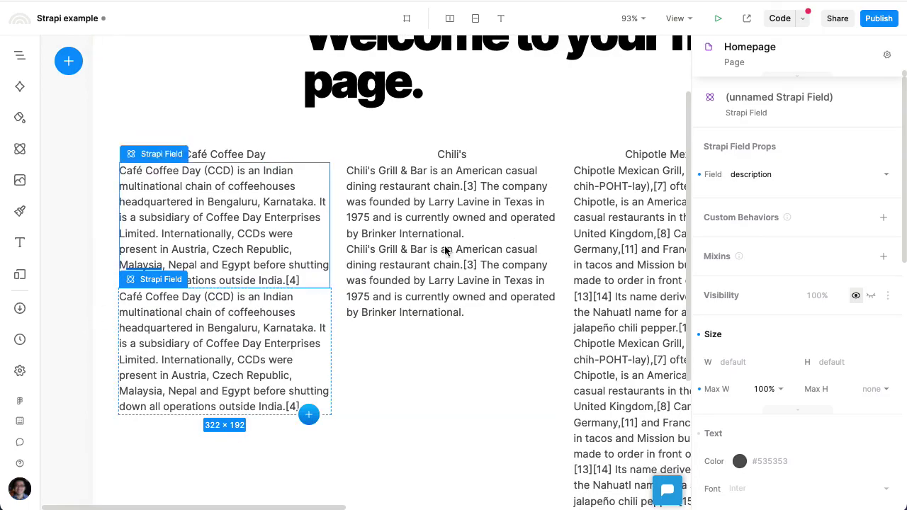
- Set the next copied Strapi Field's Field to 'photo' for the logo
{"action": "left_click", "coordinate": [791, 184]}
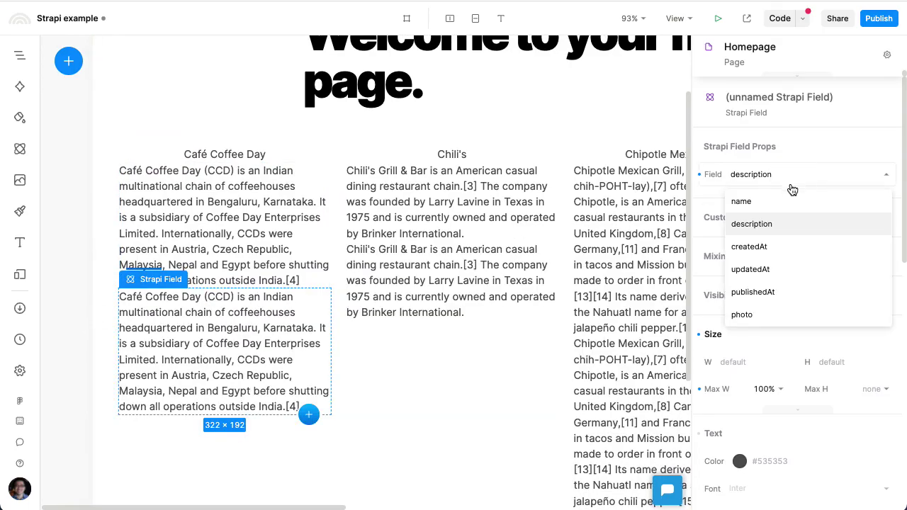
{"action": "left_click", "coordinate": [764, 318]}
{"action": "scroll", "coordinate": [410, 339], "scroll_direction": "down", "scroll_amount": 5}
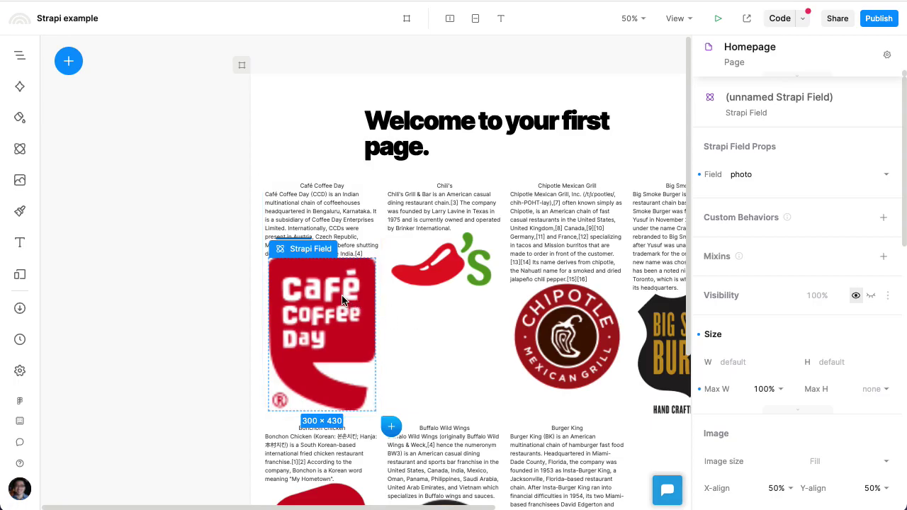
- Move the logo above the description and select the restaurant name text
{"action": "left_click_drag", "start_coordinate": [343, 301], "coordinate": [358, 191]}
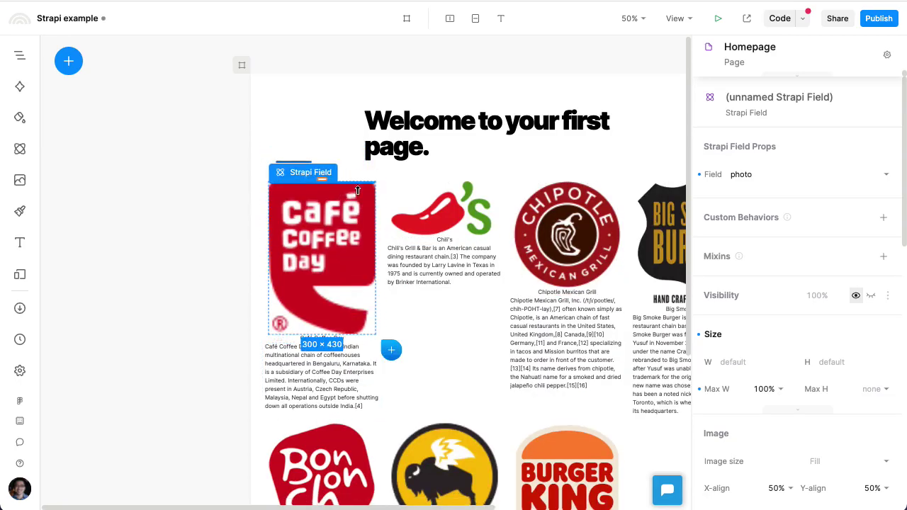
{"action": "scroll", "coordinate": [425, 305], "scroll_direction": "down", "scroll_amount": 1}
{"action": "scroll", "coordinate": [369, 259], "scroll_direction": "up", "scroll_amount": 5}
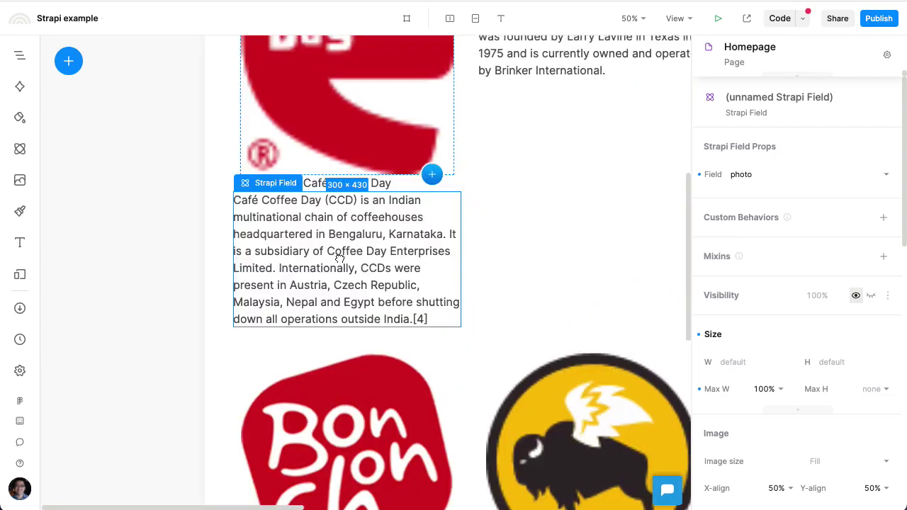
{"action": "left_click", "coordinate": [398, 214]}
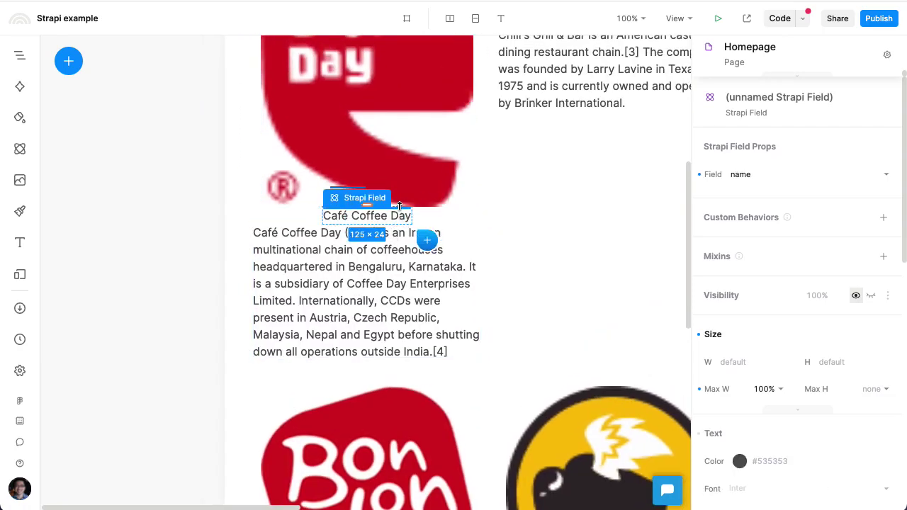
{"action": "left_click", "coordinate": [401, 229]}
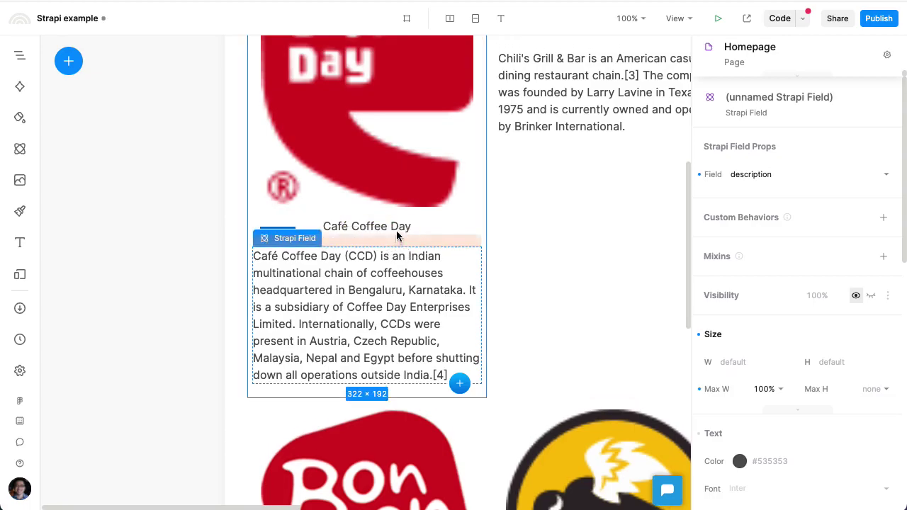
{"action": "left_click", "coordinate": [398, 226]}
- Make the restaurant name 20px, Semi Bold and center-aligned
{"action": "scroll", "coordinate": [805, 304], "scroll_direction": "down", "scroll_amount": 5}
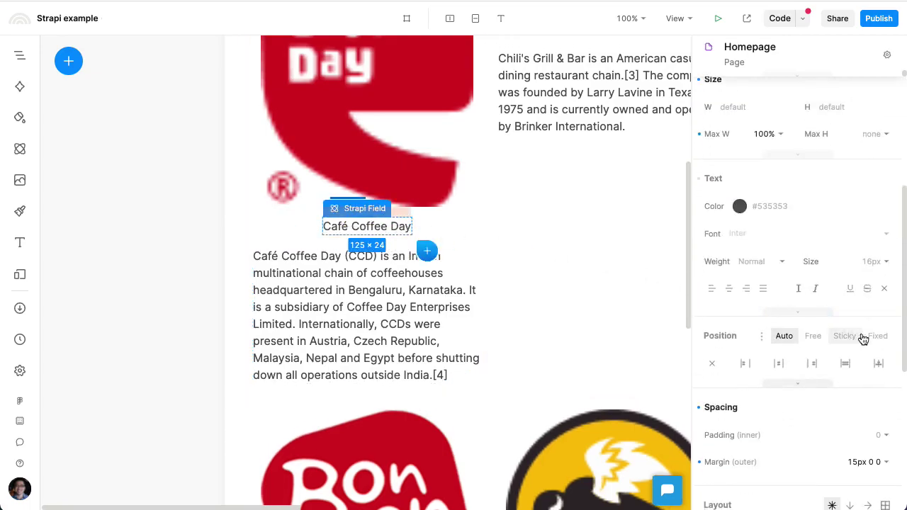
{"action": "left_click", "coordinate": [870, 262]}
{"action": "type", "text": "20"}
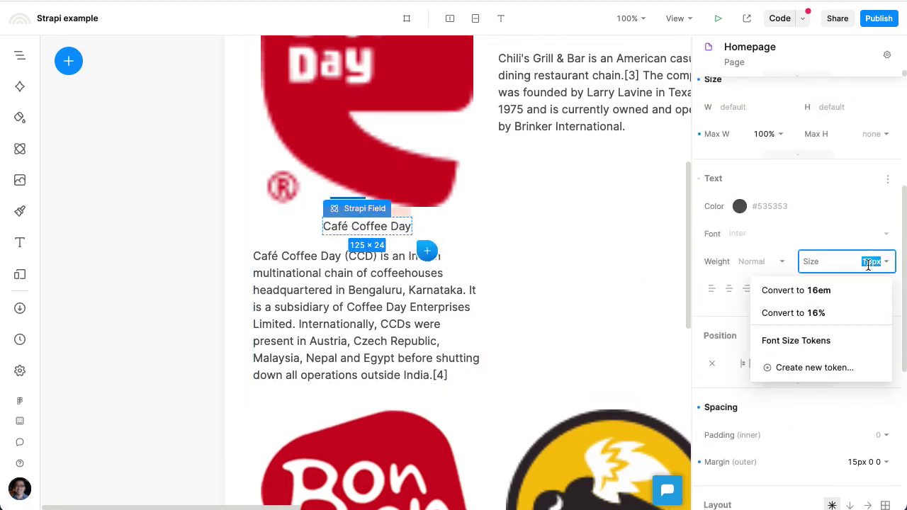
{"action": "key", "text": "Return"}
{"action": "left_click", "coordinate": [762, 262]}
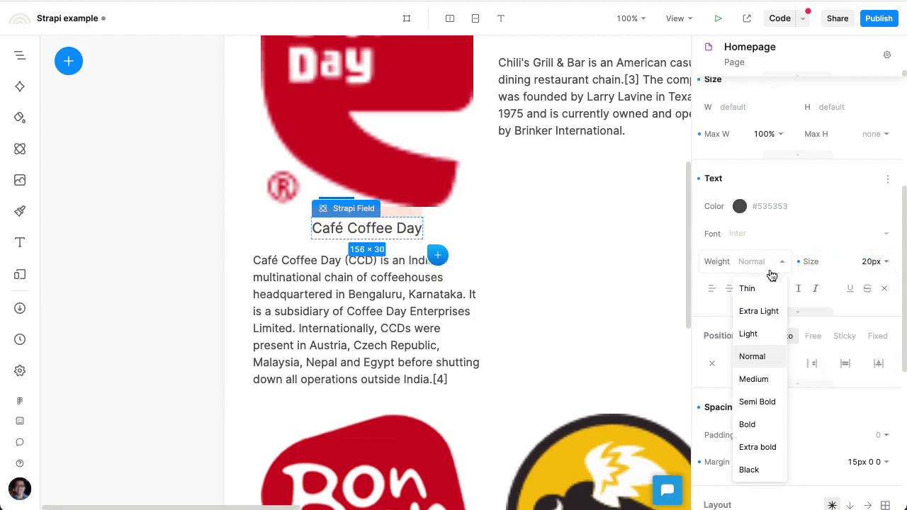
{"action": "left_click", "coordinate": [759, 402]}
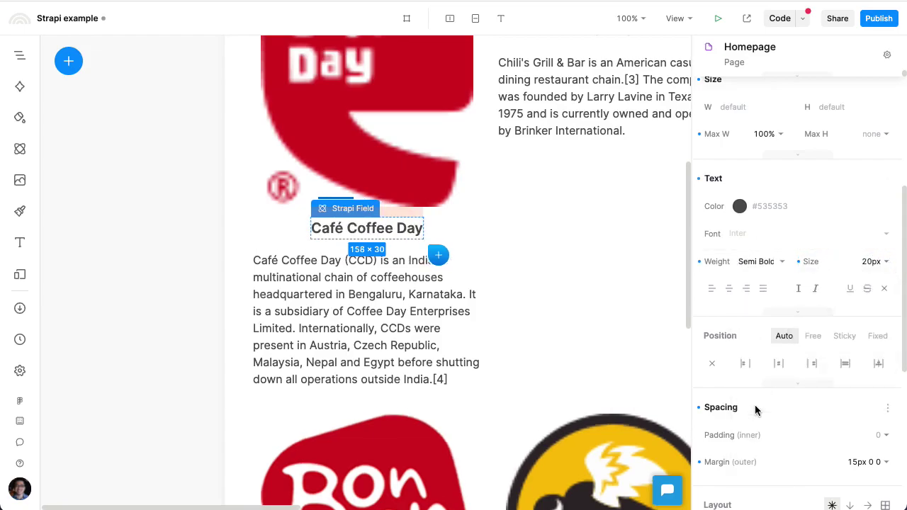
{"action": "left_click", "coordinate": [728, 289]}
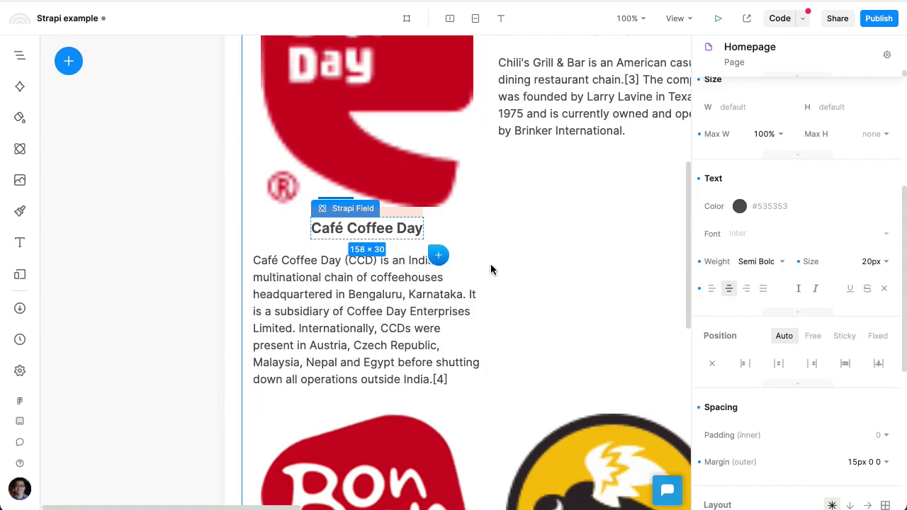
- Pan to the Mobile only frame and select its Strapi Collection
{"action": "scroll", "coordinate": [489, 267], "scroll_direction": "down", "scroll_amount": 3}
{"action": "scroll", "coordinate": [463, 269], "scroll_direction": "right", "scroll_amount": 1}
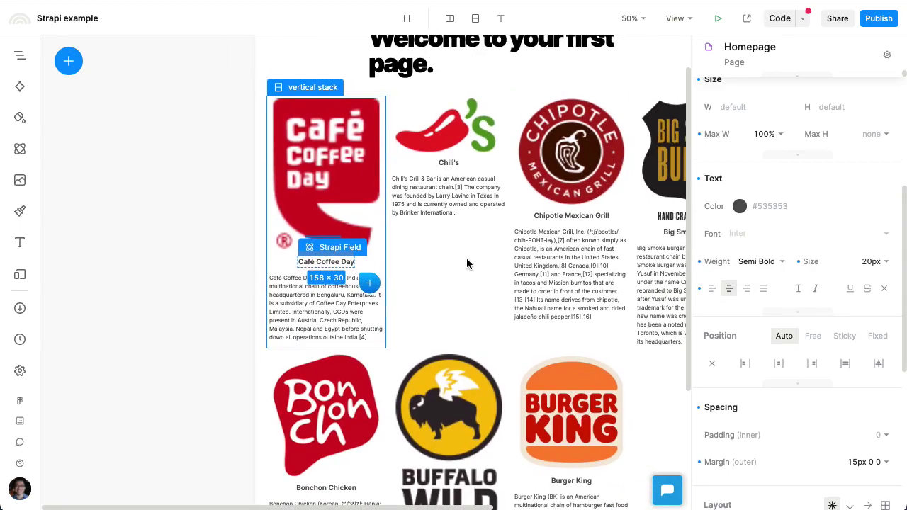
{"action": "scroll", "coordinate": [467, 264], "scroll_direction": "down", "scroll_amount": 5}
{"action": "scroll", "coordinate": [466, 264], "scroll_direction": "right", "scroll_amount": 2}
{"action": "scroll", "coordinate": [375, 137], "scroll_direction": "up", "scroll_amount": 4}
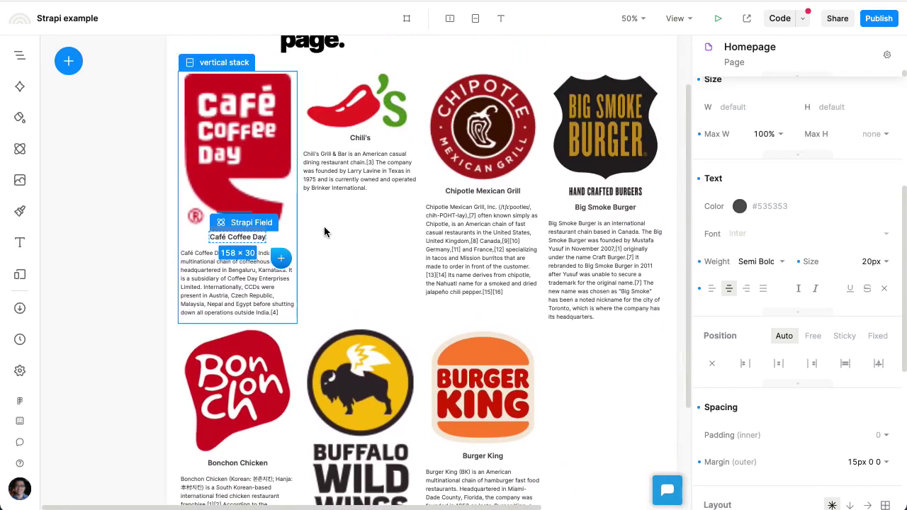
{"action": "scroll", "coordinate": [325, 232], "scroll_direction": "right", "scroll_amount": 6}
{"action": "scroll", "coordinate": [550, 257], "scroll_direction": "down", "scroll_amount": 1}
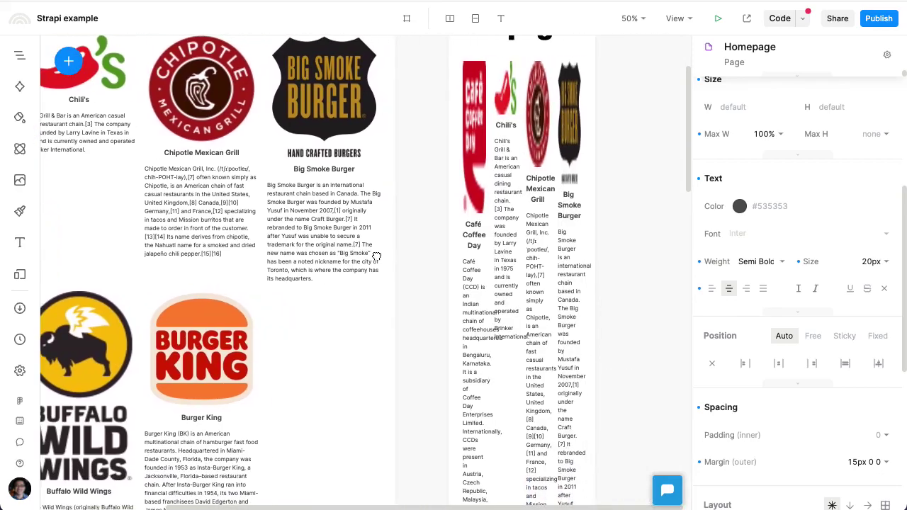
{"action": "left_click", "coordinate": [459, 265]}
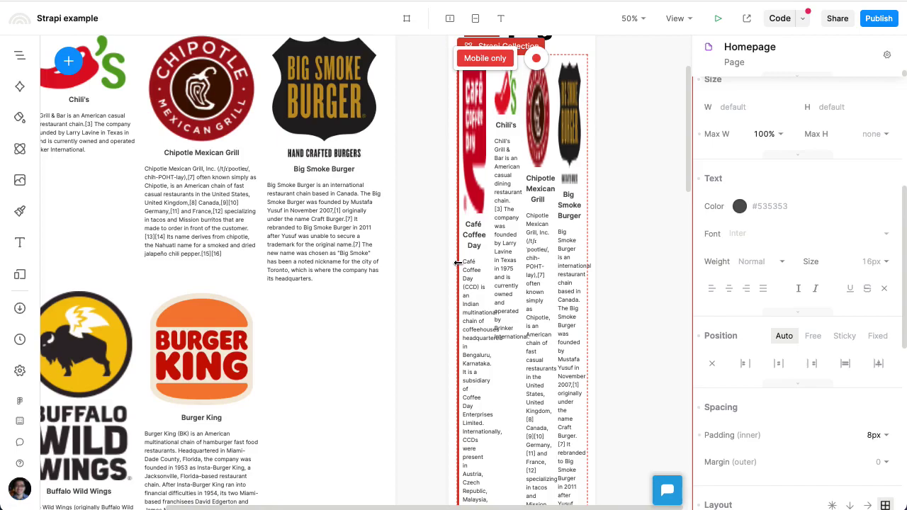
{"action": "scroll", "coordinate": [421, 307], "scroll_direction": "up", "scroll_amount": 2}
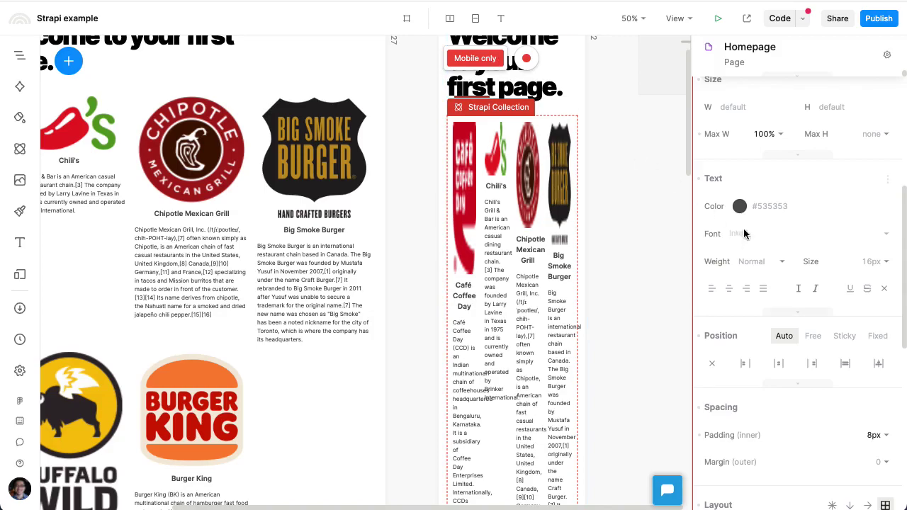
- Set the mobile grid's number of fixed columns to 2
{"action": "scroll", "coordinate": [801, 280], "scroll_direction": "down", "scroll_amount": 6}
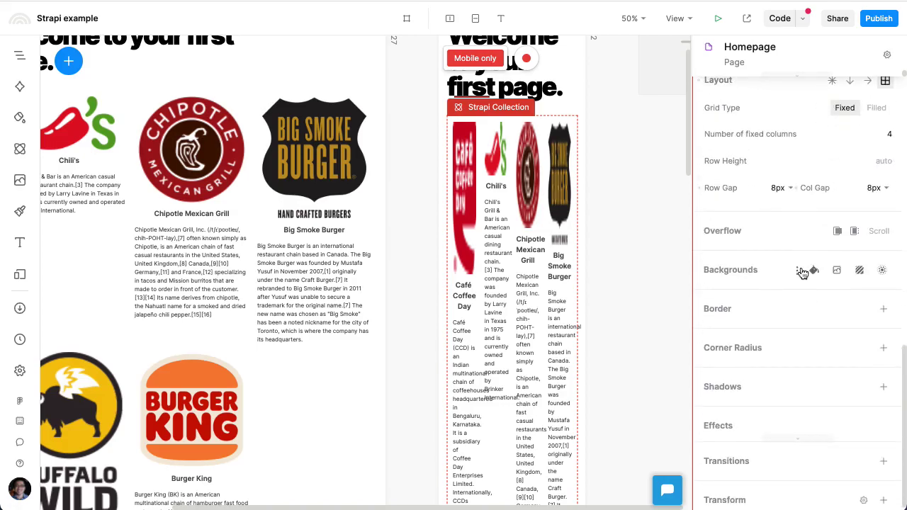
{"action": "scroll", "coordinate": [876, 124], "scroll_direction": "up", "scroll_amount": 2}
{"action": "left_click", "coordinate": [880, 218]}
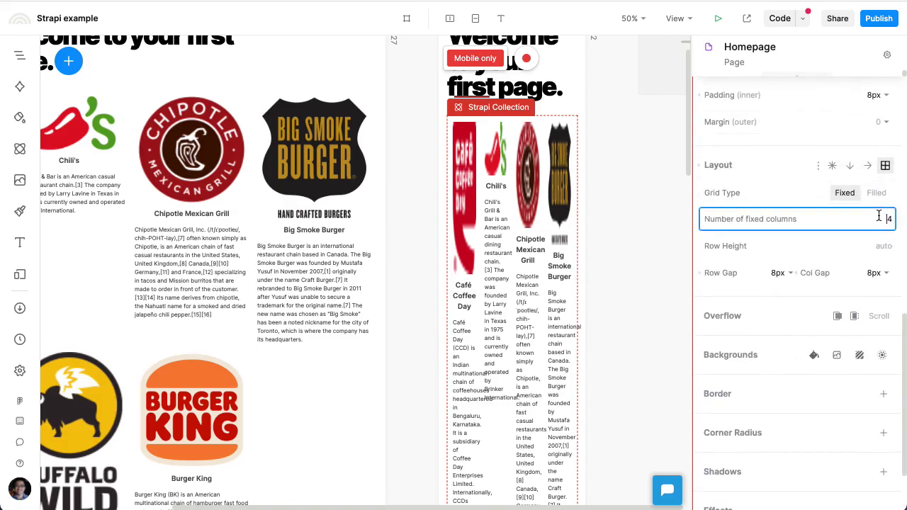
{"action": "key", "text": "BackSpace"}
{"action": "type", "text": "2"}
{"action": "key", "text": "Return"}
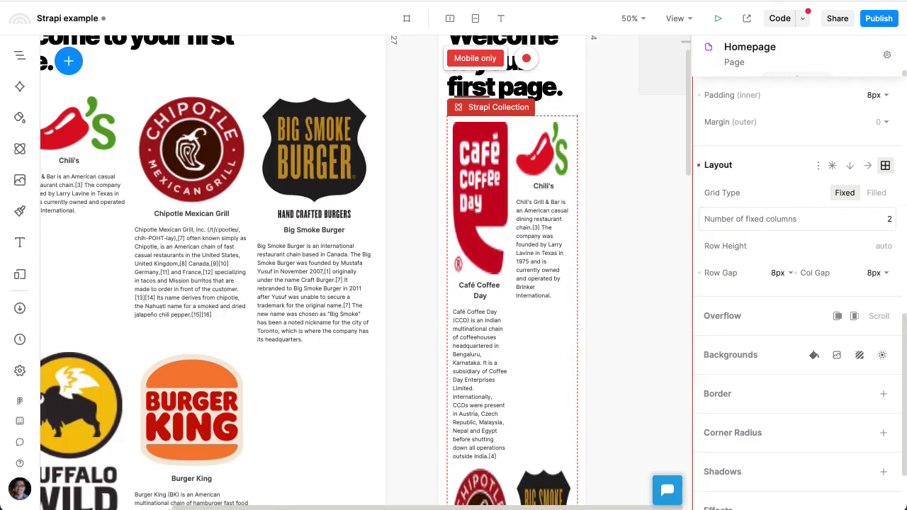
- Set the Café Coffee Day logo image's height to hug content
{"action": "scroll", "coordinate": [354, 248], "scroll_direction": "left", "scroll_amount": 5}
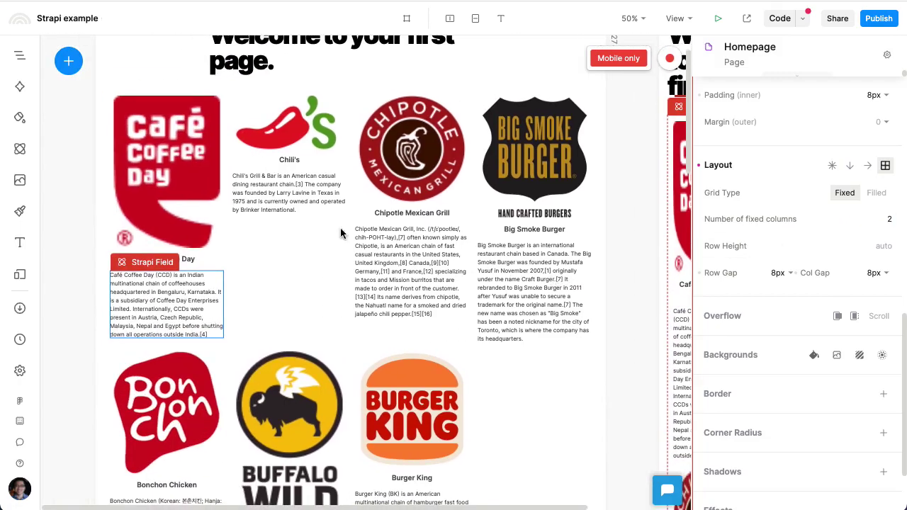
{"action": "left_click", "coordinate": [168, 189]}
{"action": "scroll", "coordinate": [283, 213], "scroll_direction": "right", "scroll_amount": 2}
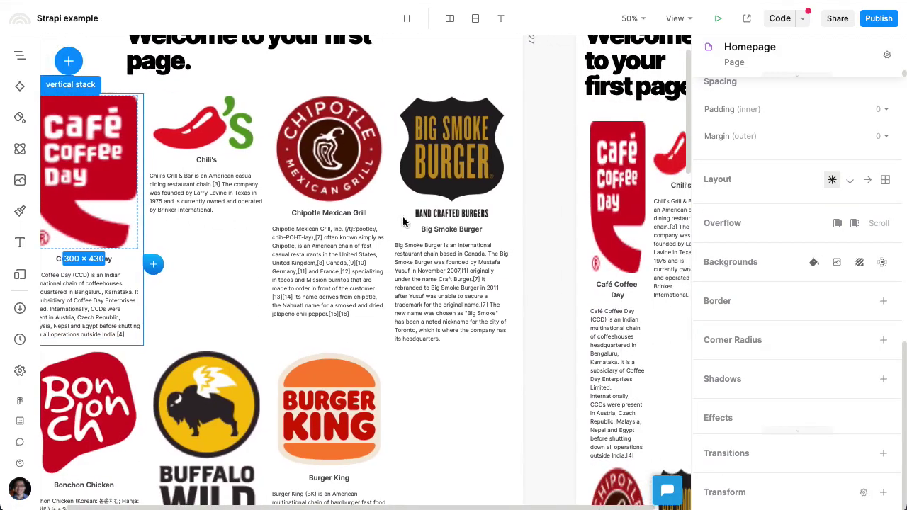
{"action": "scroll", "coordinate": [840, 195], "scroll_direction": "up", "scroll_amount": 10}
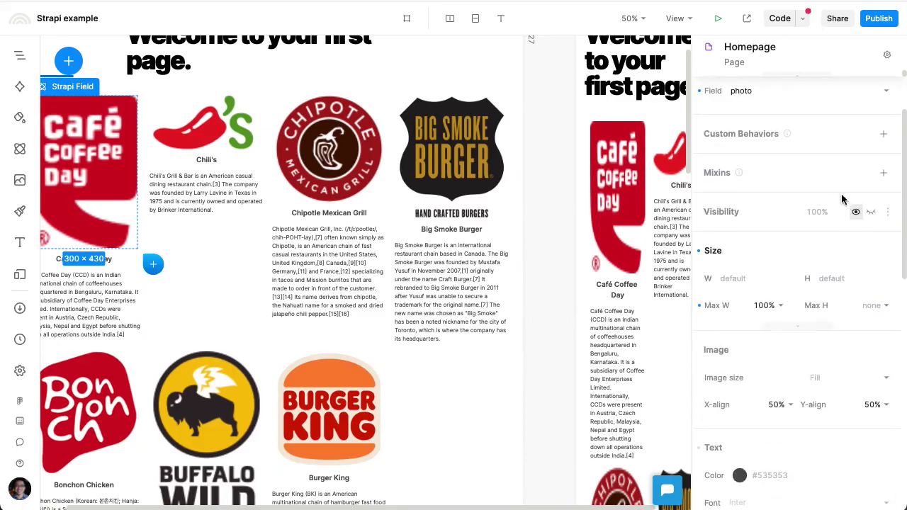
{"action": "left_click", "coordinate": [884, 279]}
{"action": "left_click", "coordinate": [884, 279]}
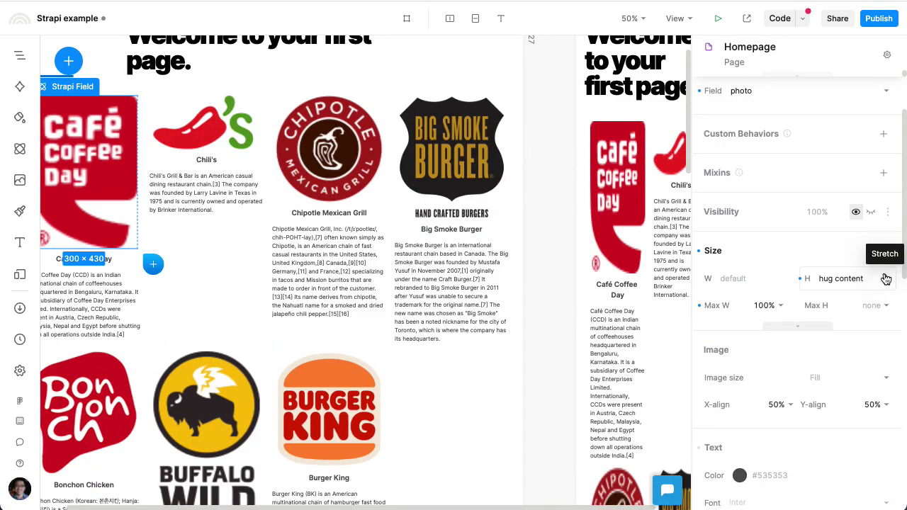
{"action": "scroll", "coordinate": [375, 317], "scroll_direction": "right", "scroll_amount": 3}
{"action": "scroll", "coordinate": [376, 316], "scroll_direction": "down", "scroll_amount": 1}
{"action": "scroll", "coordinate": [409, 284], "scroll_direction": "left", "scroll_amount": 5}
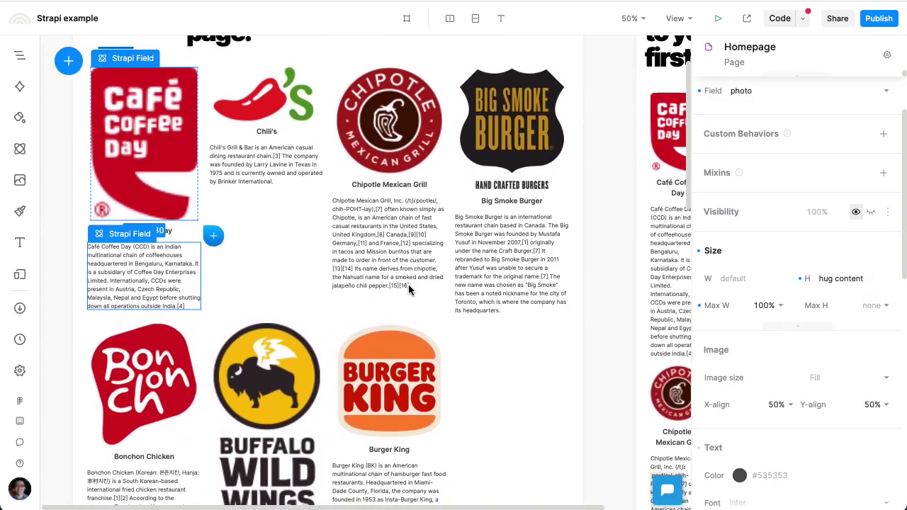
- Resize the desktop Strapi Collection to 1184px wide, then clear the selection
{"action": "left_click", "coordinate": [588, 341]}
{"action": "scroll", "coordinate": [588, 340], "scroll_direction": "down", "scroll_amount": 3}
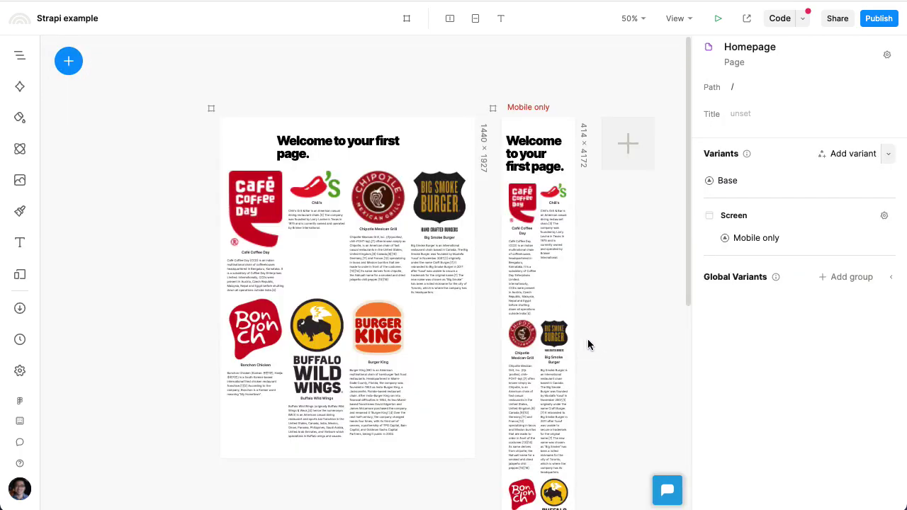
{"action": "left_click", "coordinate": [425, 326]}
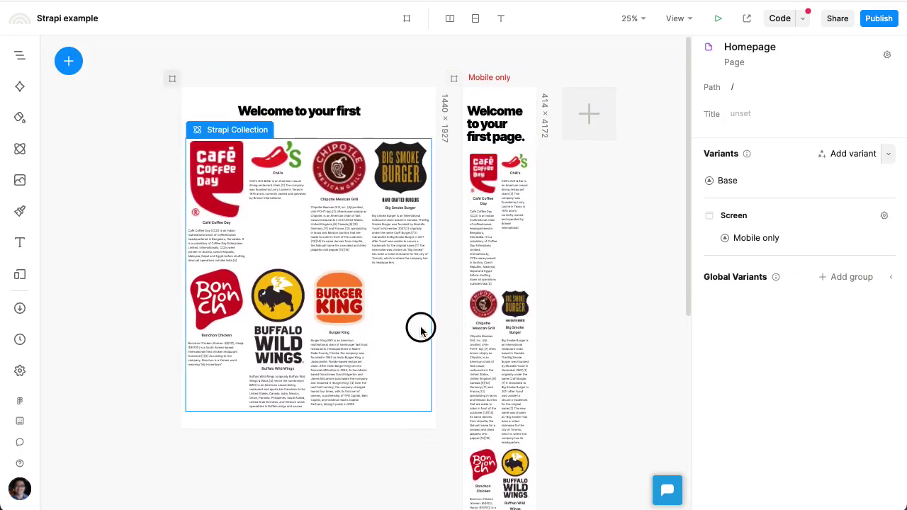
{"action": "left_click_drag", "start_coordinate": [432, 327], "coordinate": [397, 374]}
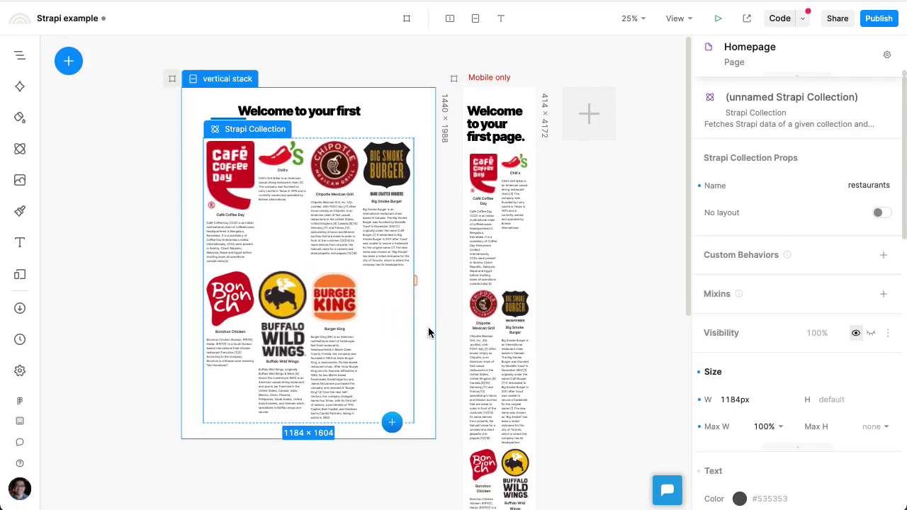
{"action": "left_click", "coordinate": [453, 331]}
{"action": "left_click", "coordinate": [454, 330]}
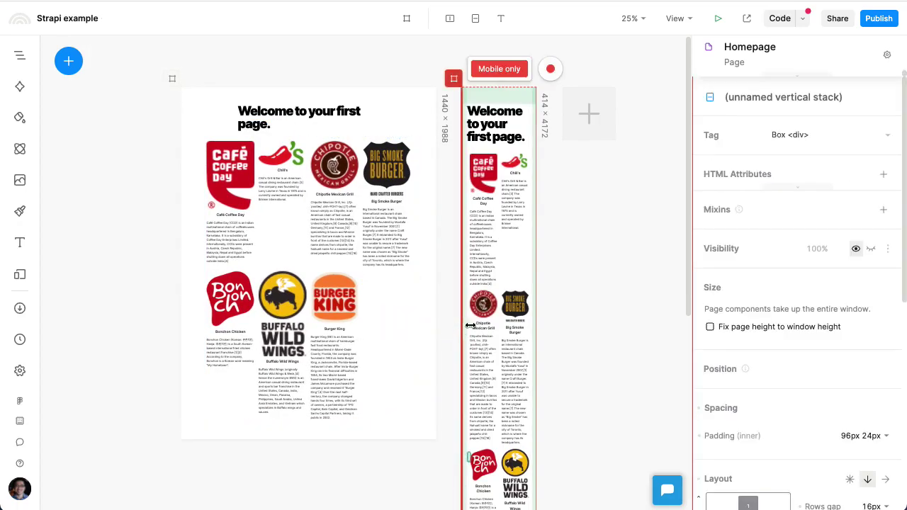
{"action": "left_click", "coordinate": [565, 316]}
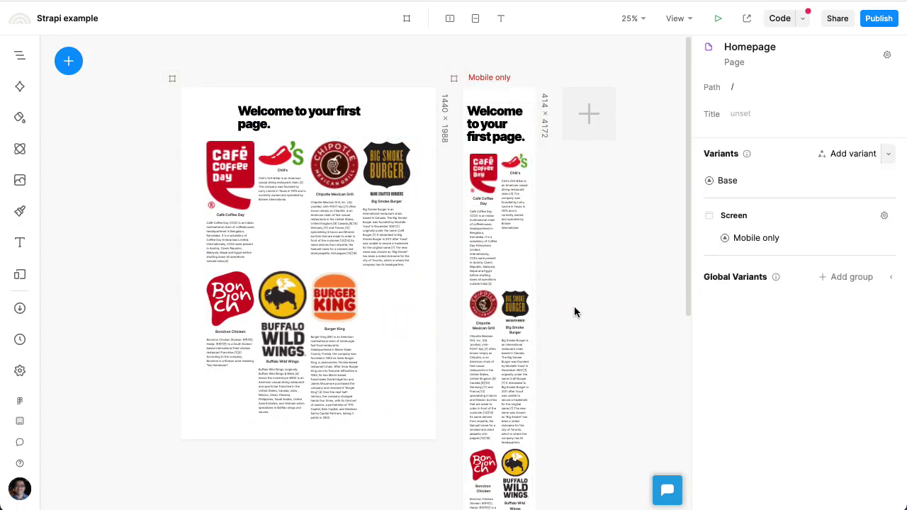